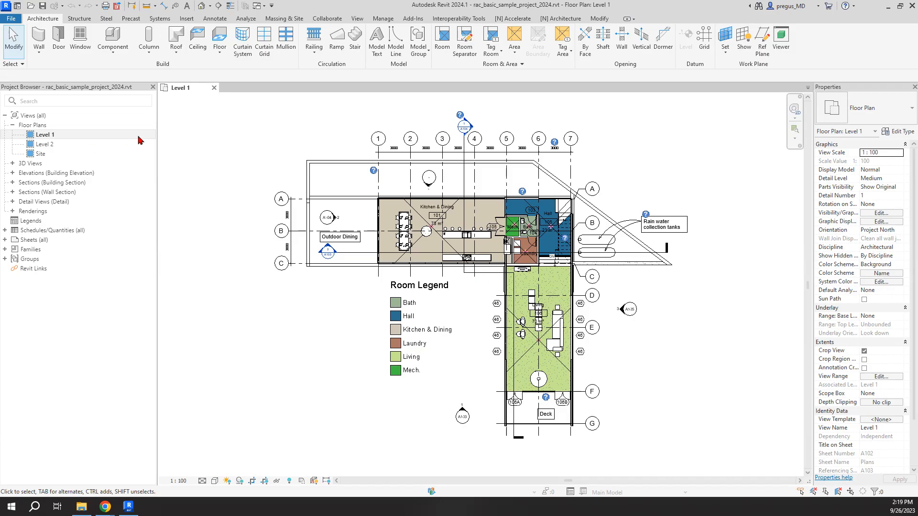
Open the Naviate Family Browser, widen its window and move it clear of the floor plan.
click(513, 18)
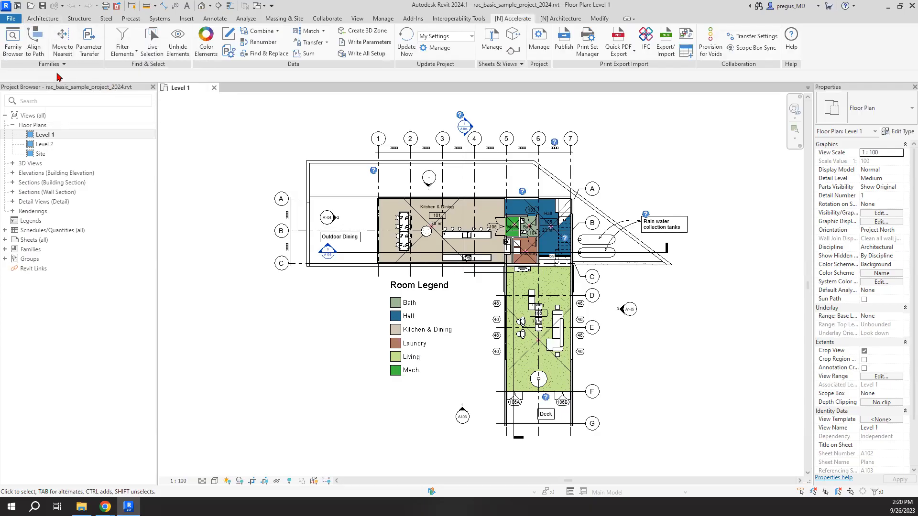
click(13, 48)
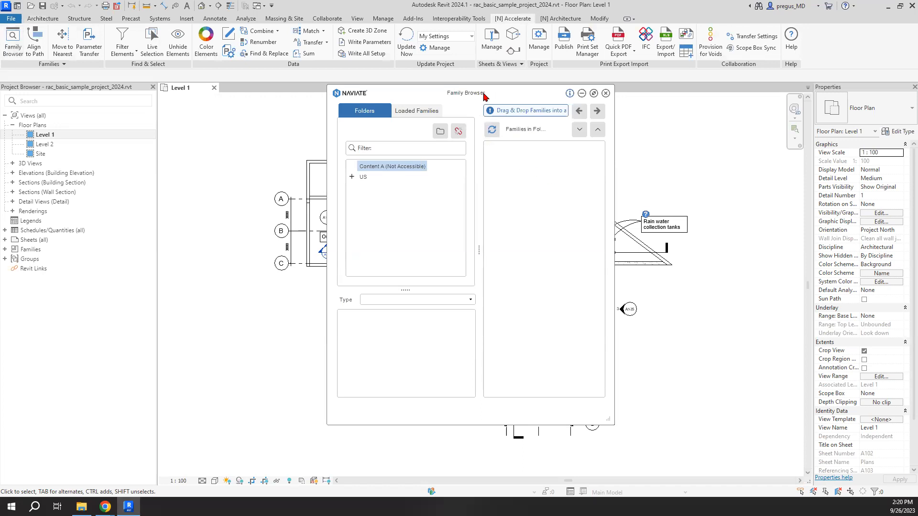
drag(484, 96, 366, 106)
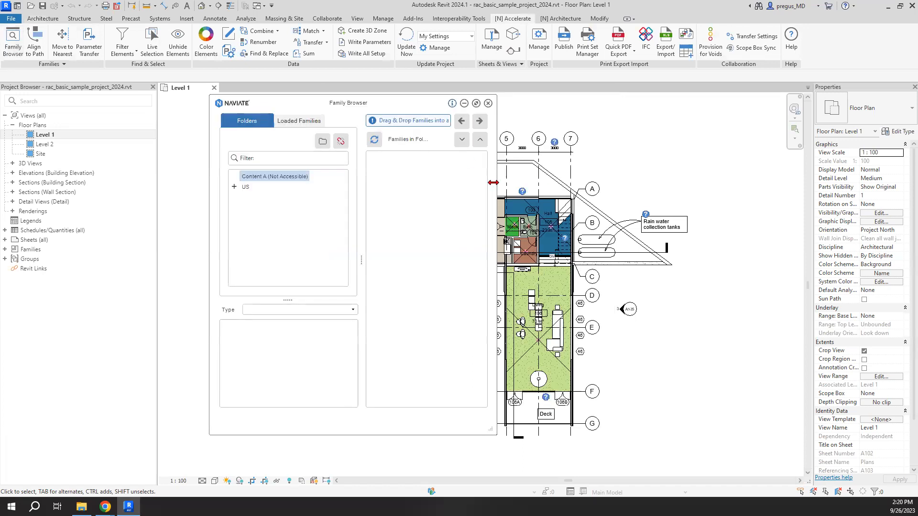
drag(495, 182, 628, 183)
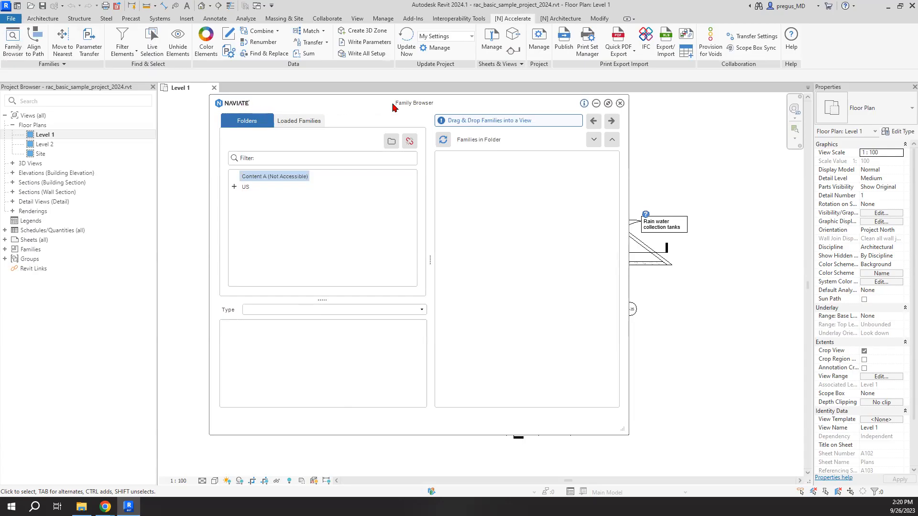
drag(434, 102, 734, 125)
Open the Level 2 floor plan and bring its bedrooms into view.
scroll(409, 186, up, 5)
scroll(278, 211, up, 1)
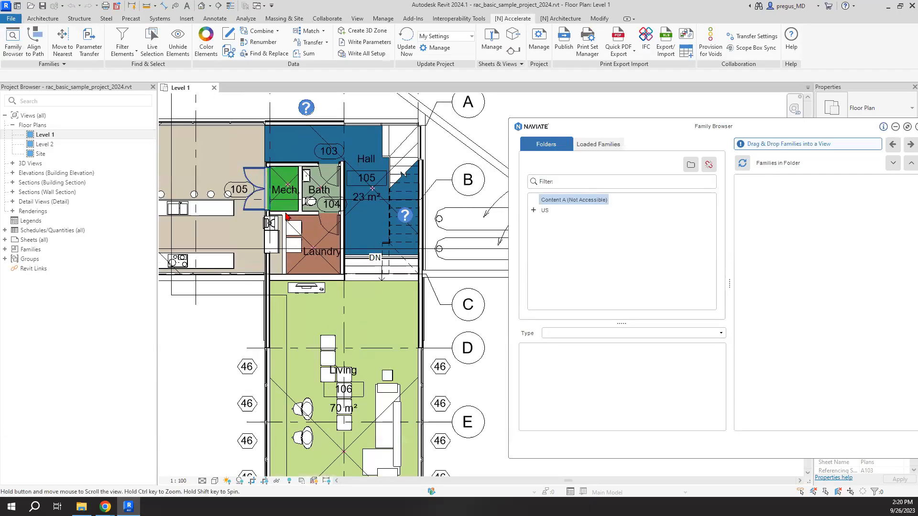
middle_drag(290, 217, 379, 226)
click(298, 199)
double_click(40, 145)
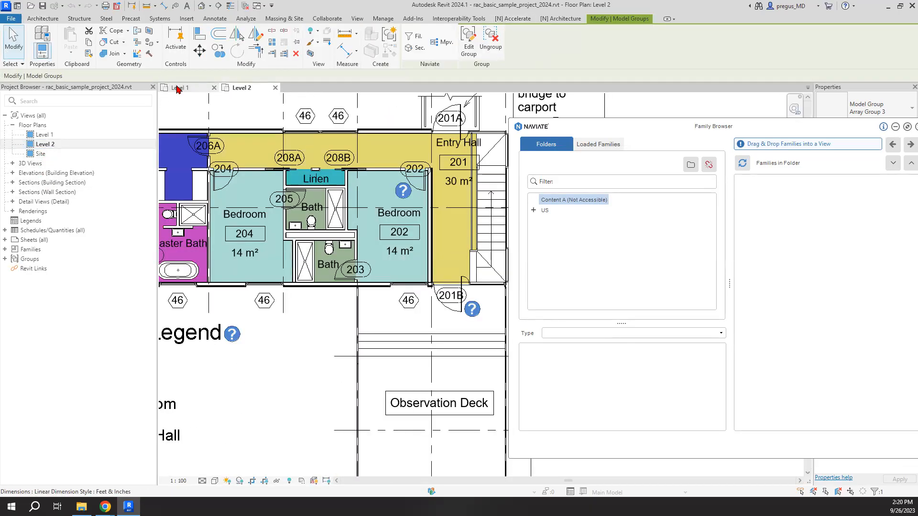
scroll(260, 191, down, 3)
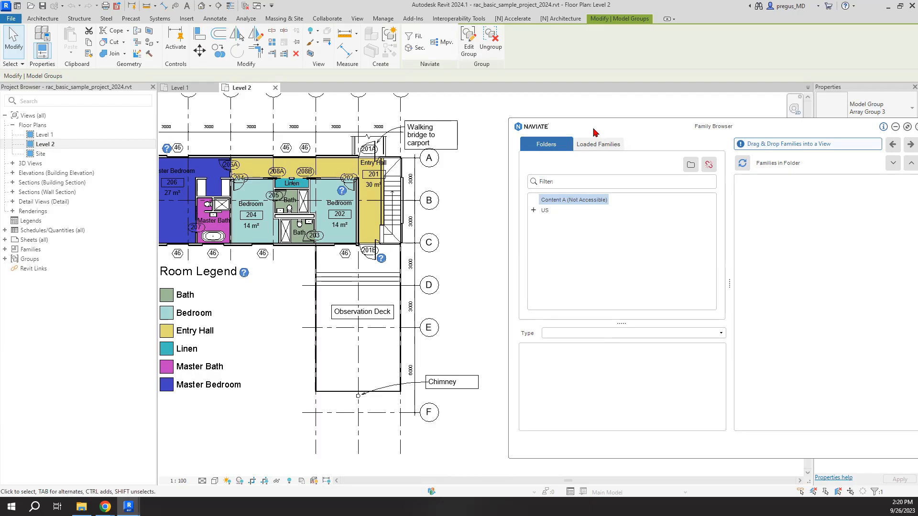
Show the loaded families of the Furniture category in a repositioned and widened Family Browser.
drag(594, 132, 562, 137)
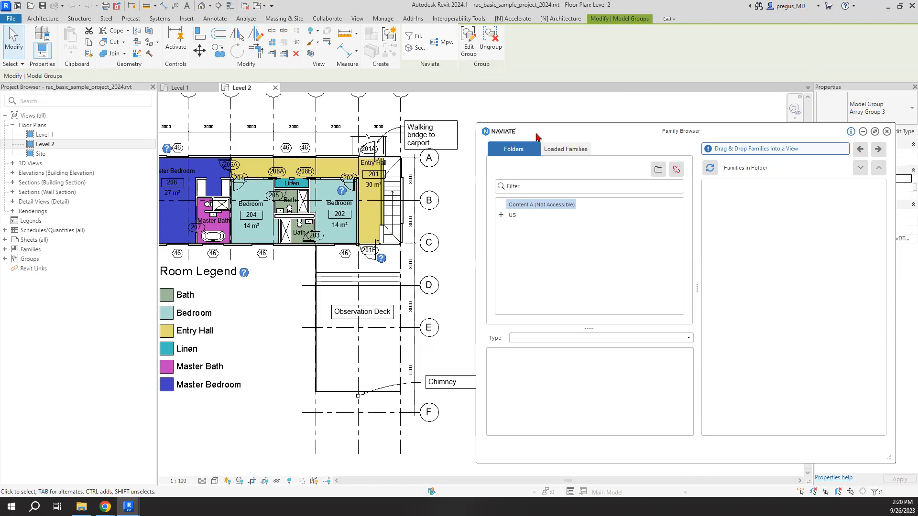
drag(316, 117, 316, 116)
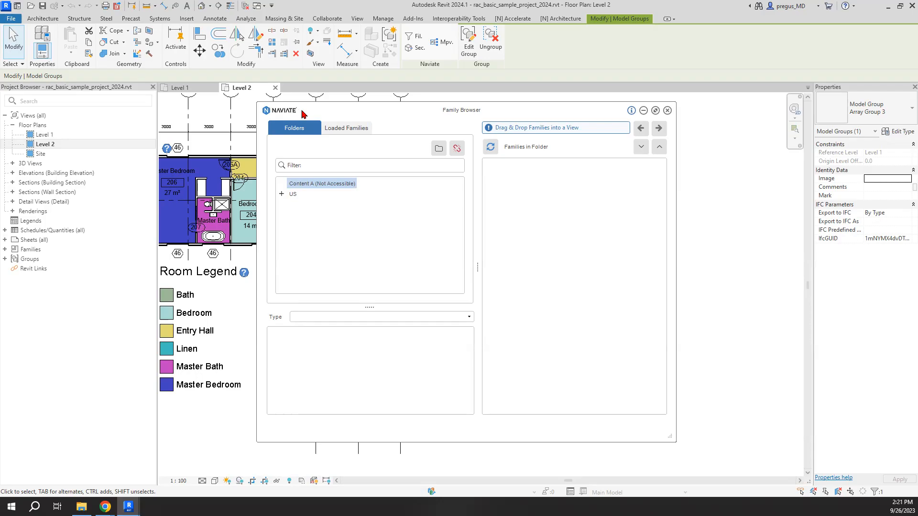
click(360, 132)
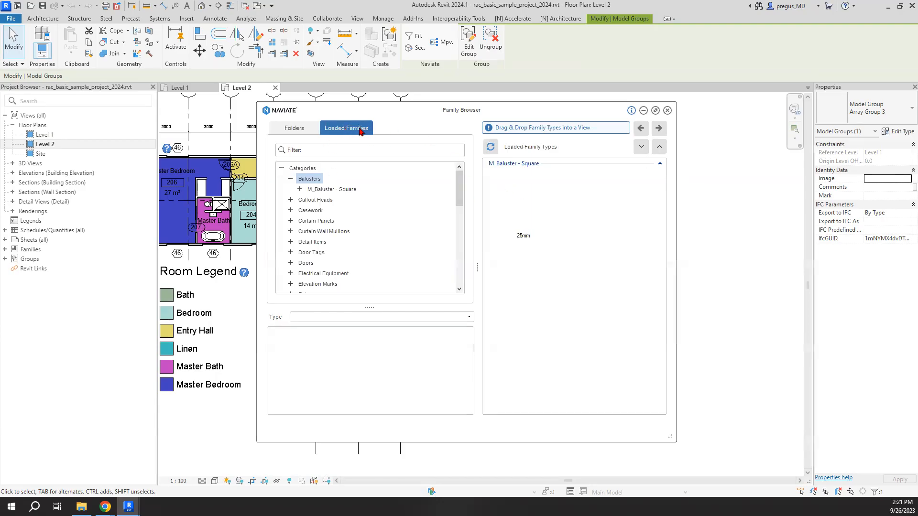
mouse_move(457, 178)
mouse_down()
mouse_move(460, 225)
mouse_move(410, 215)
mouse_up()
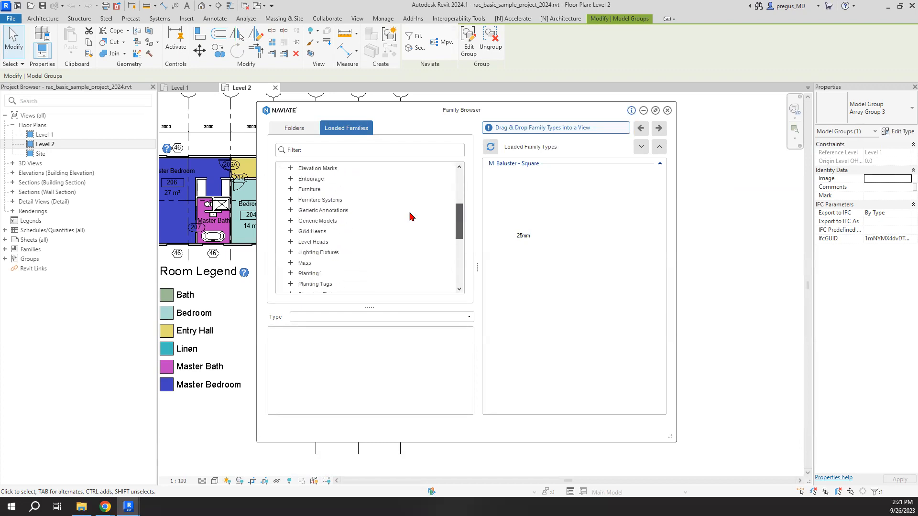
click(312, 190)
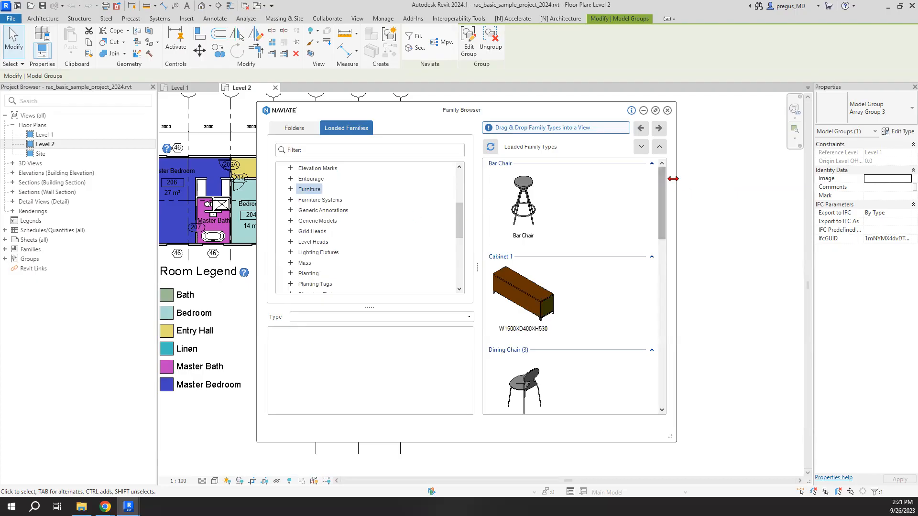
drag(676, 180, 734, 164)
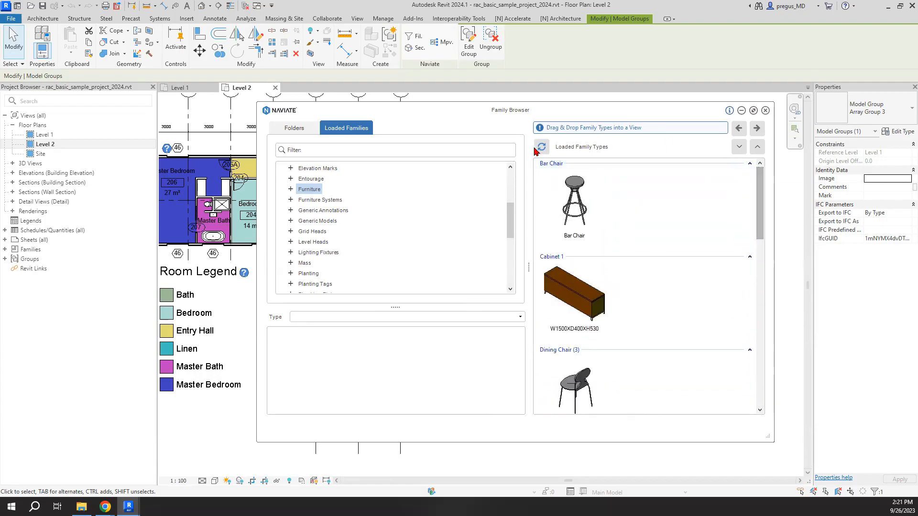
Add the German folder from the RVT 2024 Libraries directory to the Family Browser's content folders.
click(293, 130)
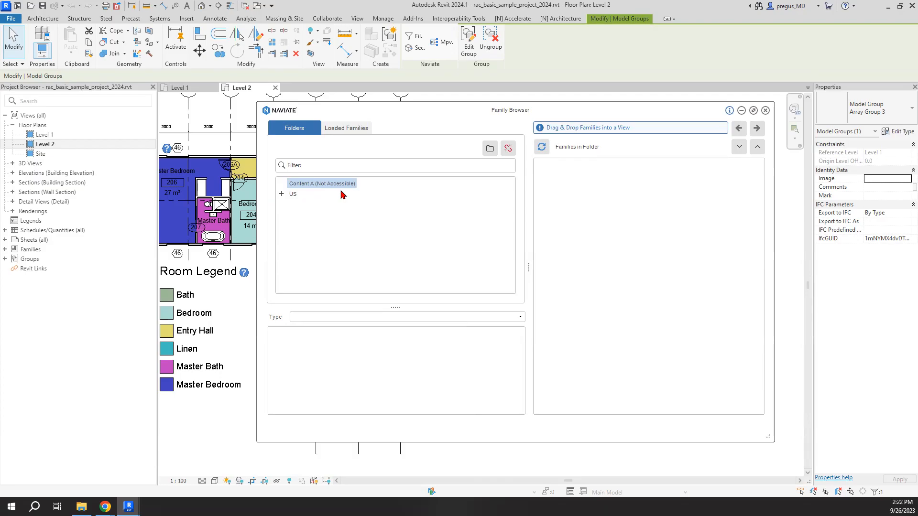
click(490, 152)
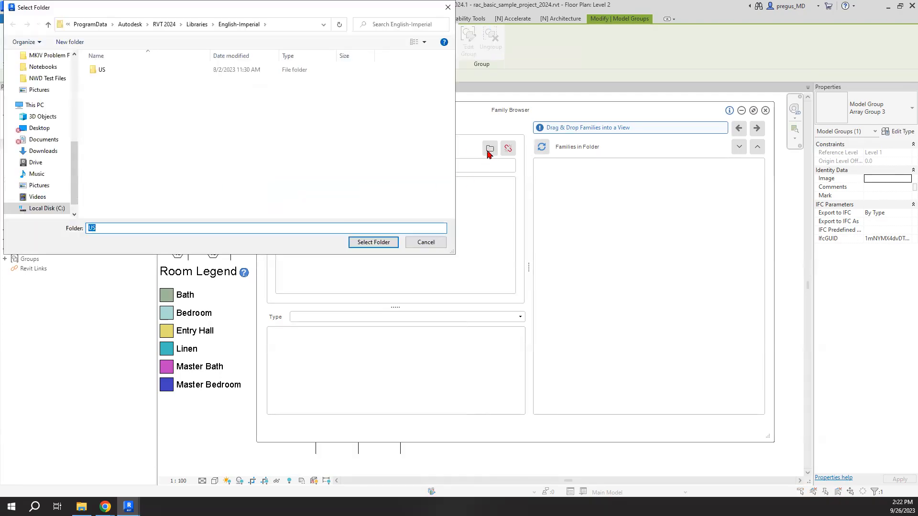
drag(349, 14, 358, 38)
click(190, 49)
click(206, 48)
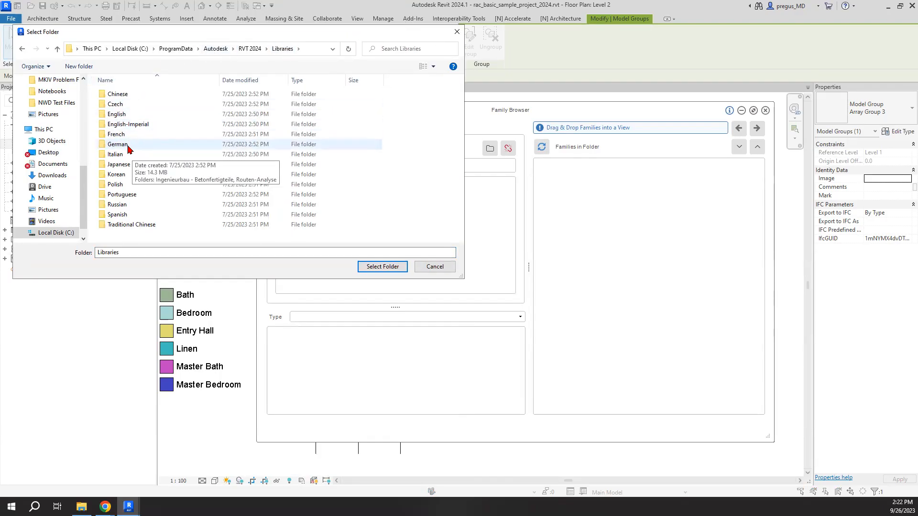
click(130, 150)
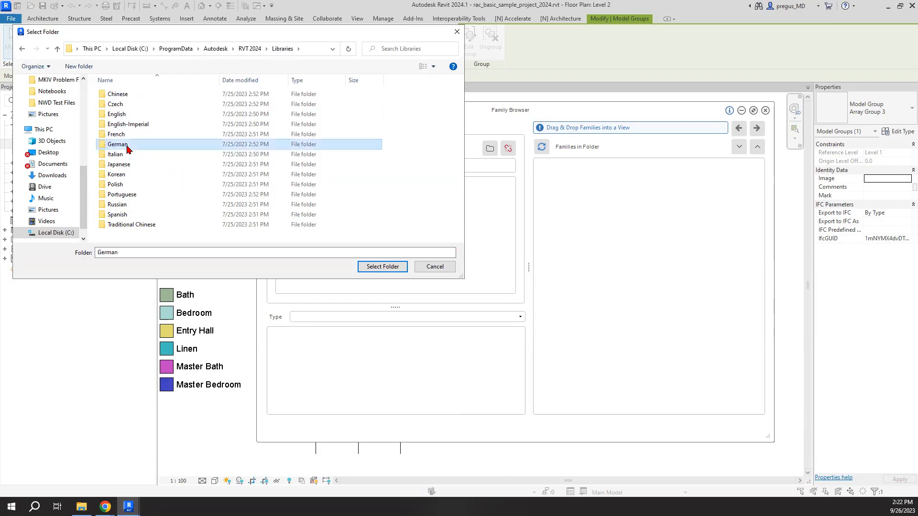
click(385, 268)
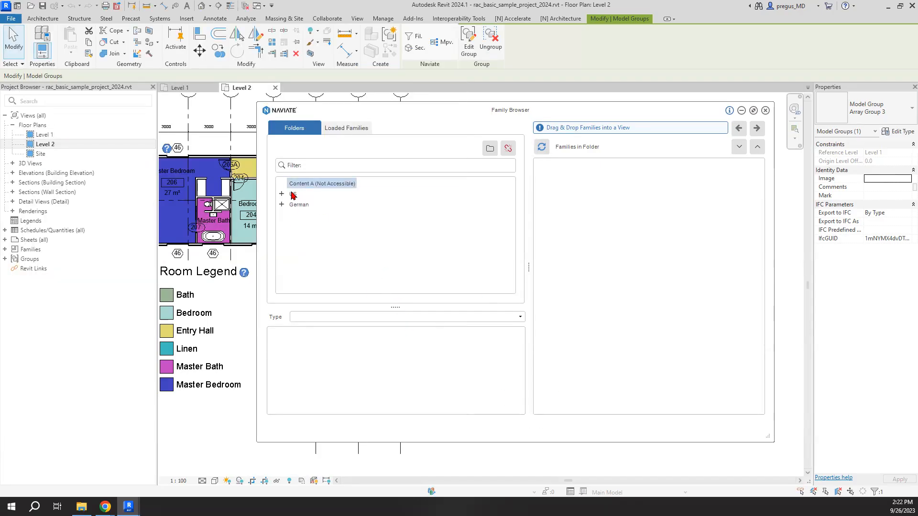
Expand the US content folder and browse the families in its Furniture subfolder.
click(282, 205)
click(300, 206)
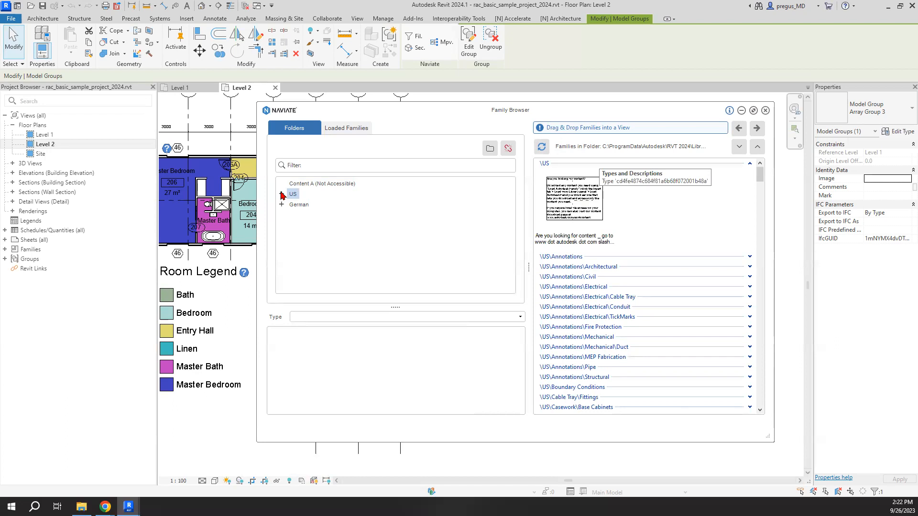
click(282, 194)
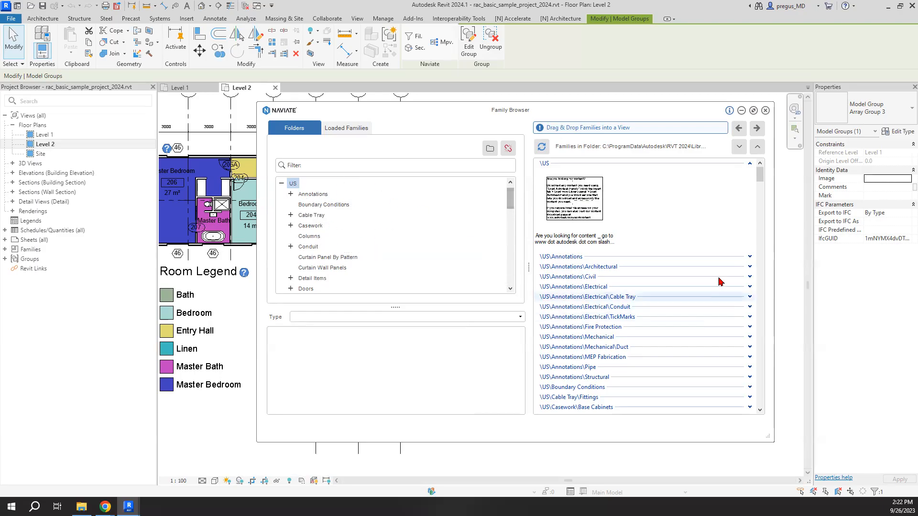
scroll(335, 205, down, 4)
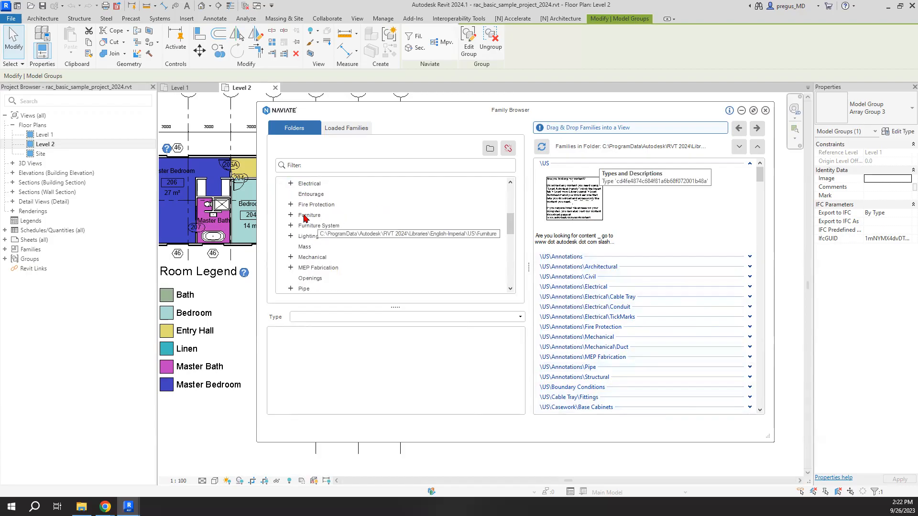
click(309, 216)
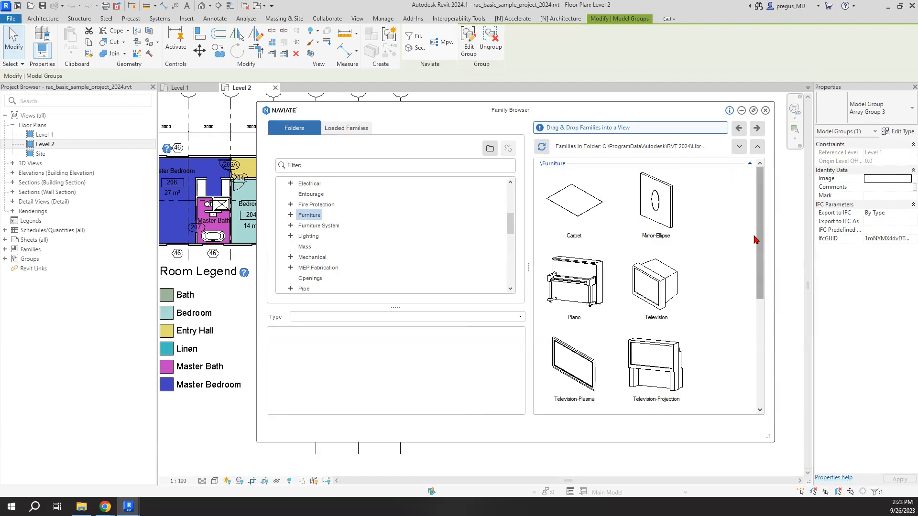
scroll(668, 280, down, 5)
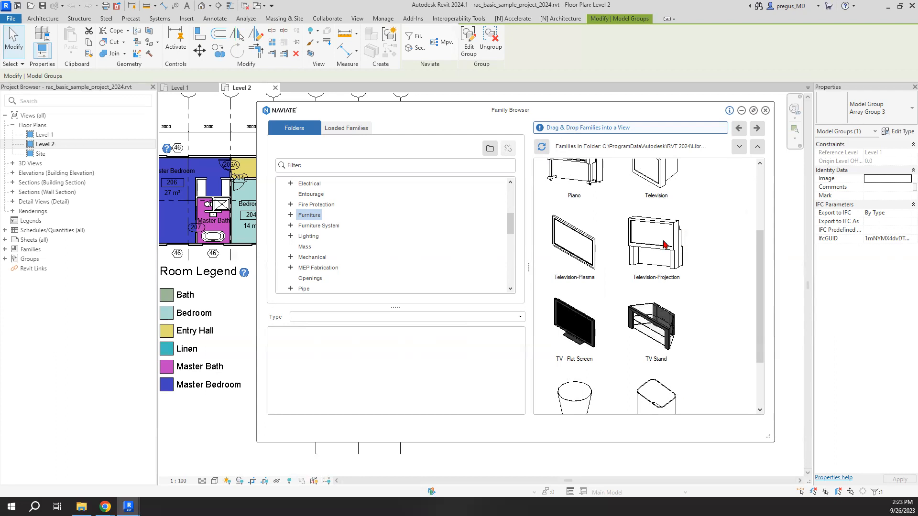
scroll(662, 249, down, 3)
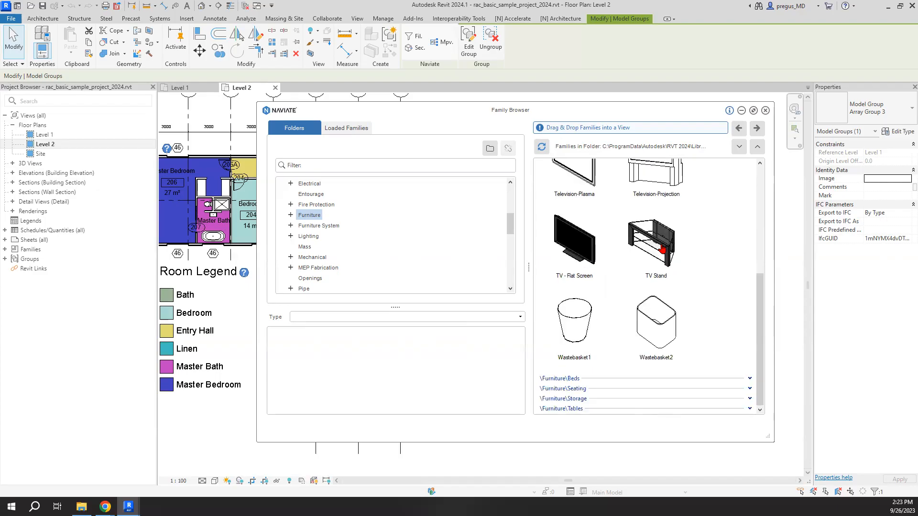
scroll(738, 199, up, 10)
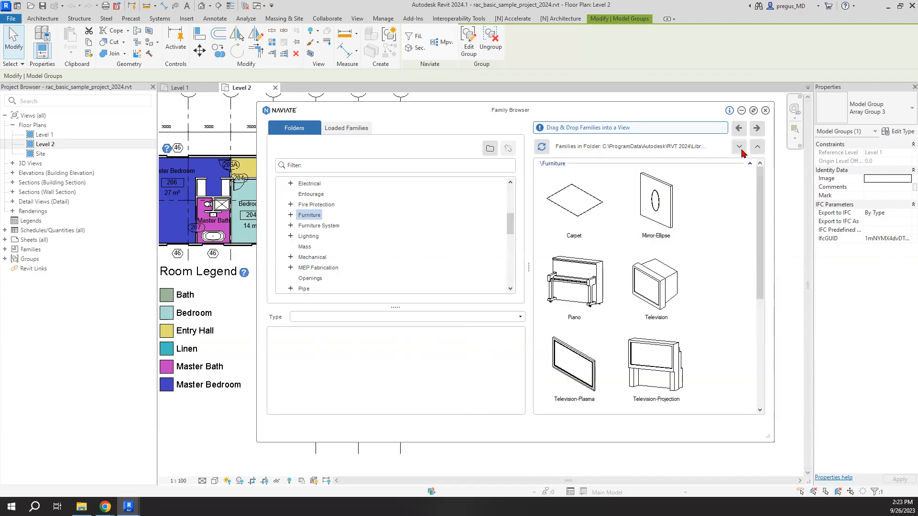
Collapse and expand the Furniture groups to look through their families, leaving all groups collapsed.
click(758, 147)
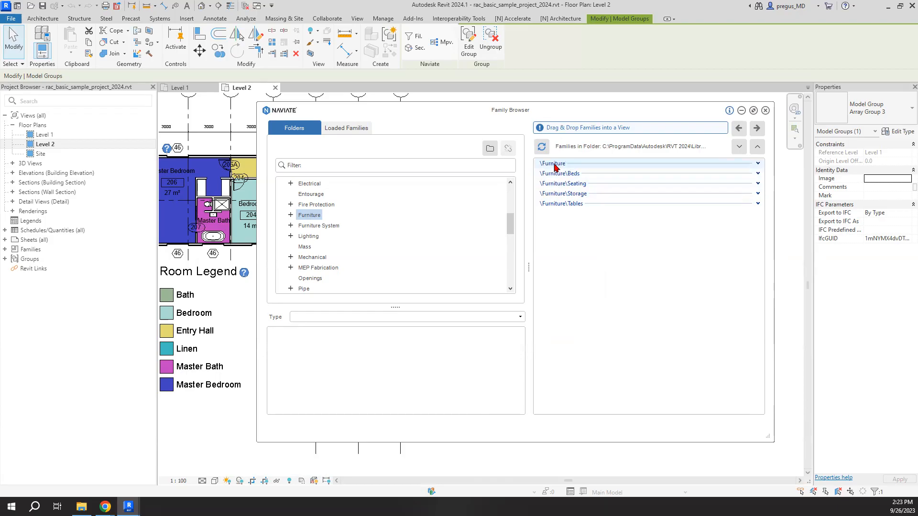
click(757, 163)
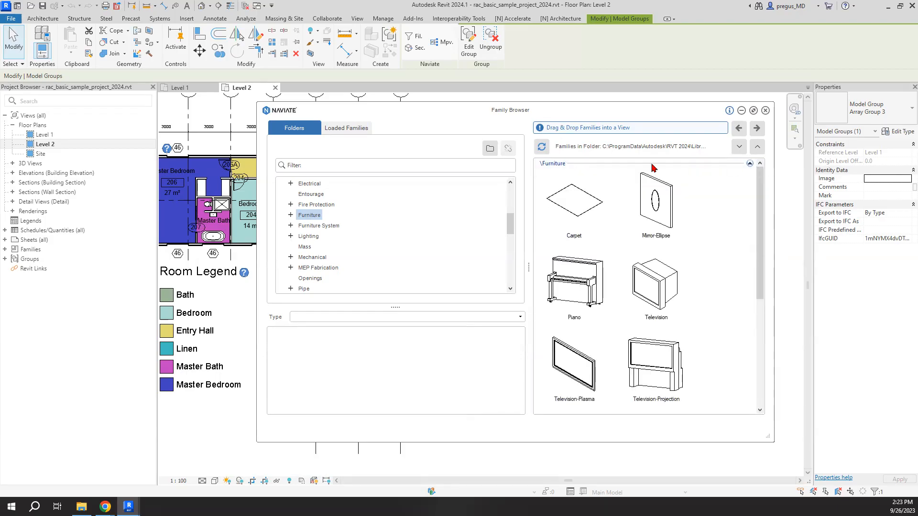
click(751, 164)
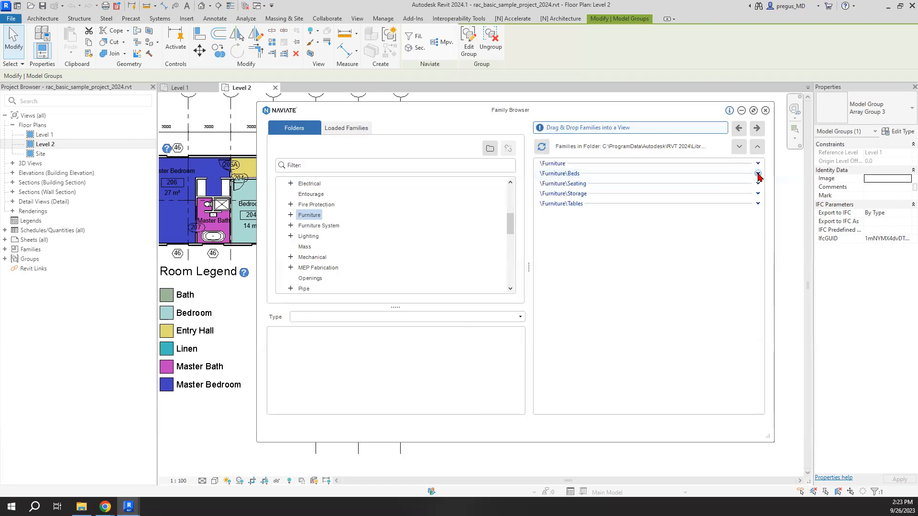
click(742, 151)
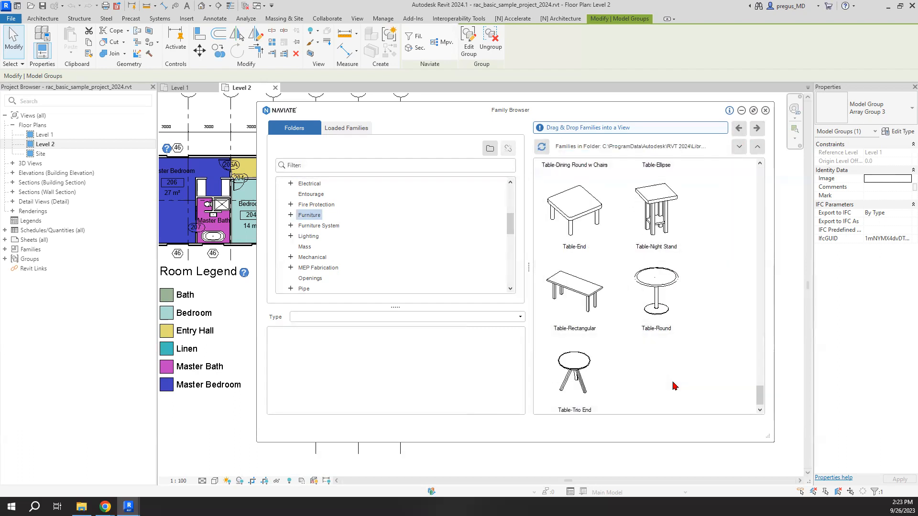
drag(761, 399, 761, 359)
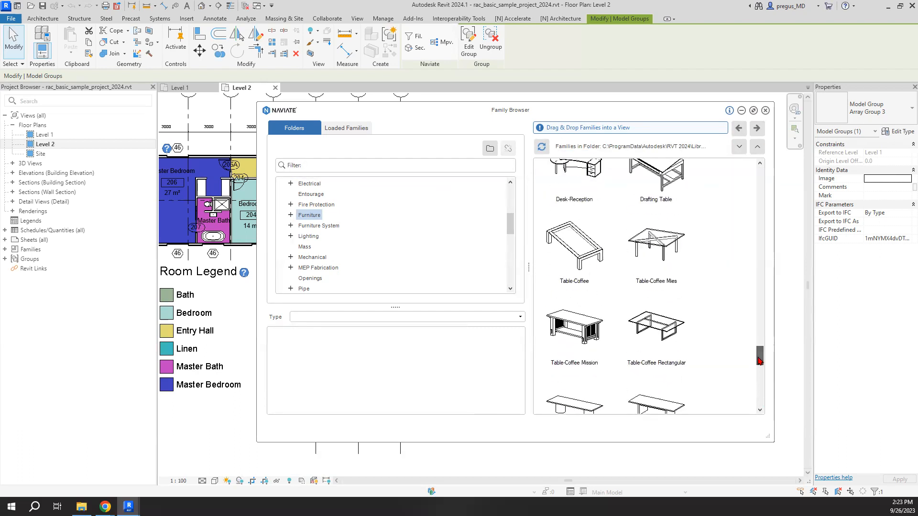
click(758, 149)
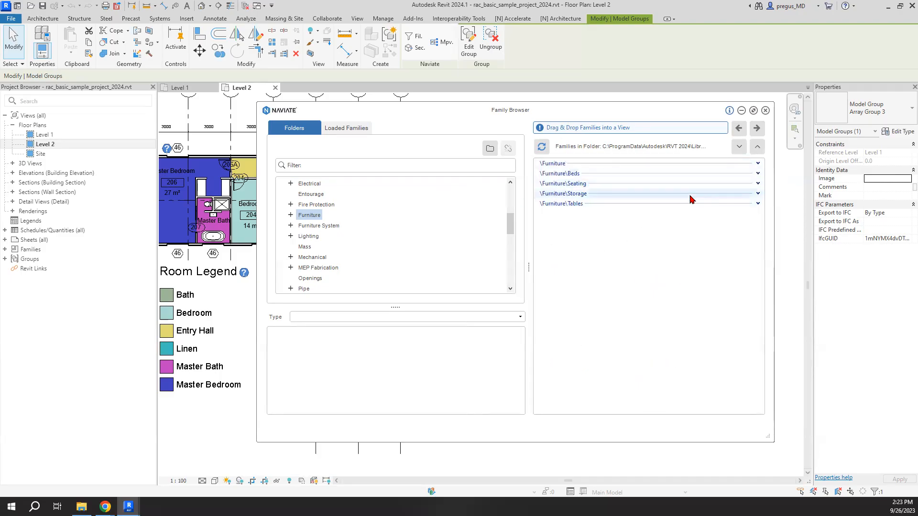
Place the Bed-Box family from the Furniture\Beds group in Bedroom 204, keeping the browser clear of the bedrooms.
click(758, 174)
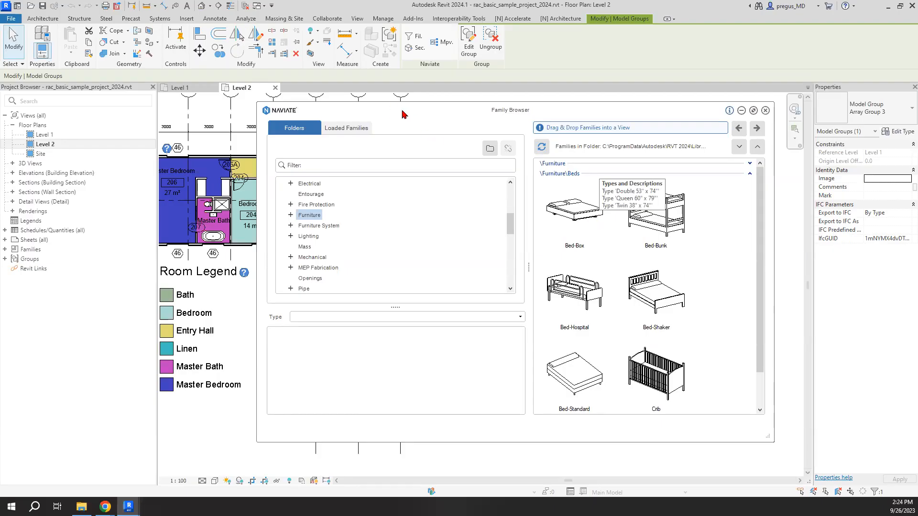
drag(401, 114, 494, 111)
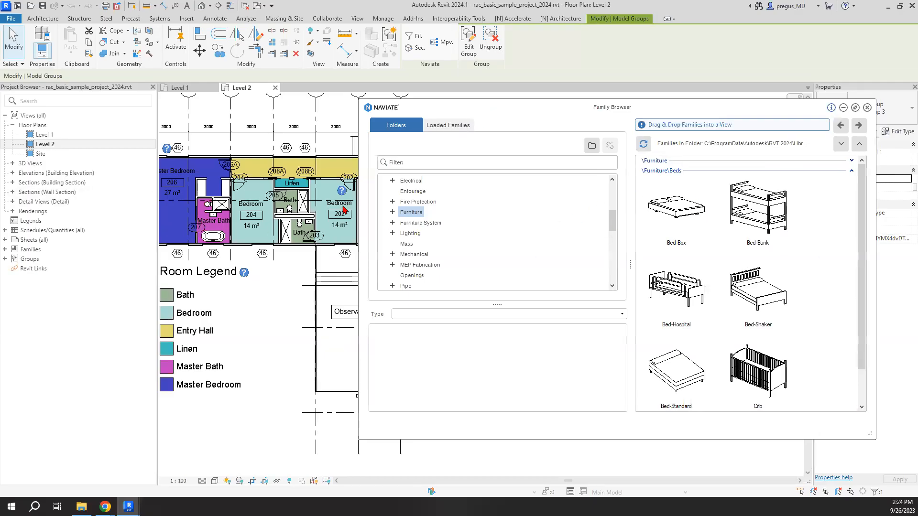
click(697, 209)
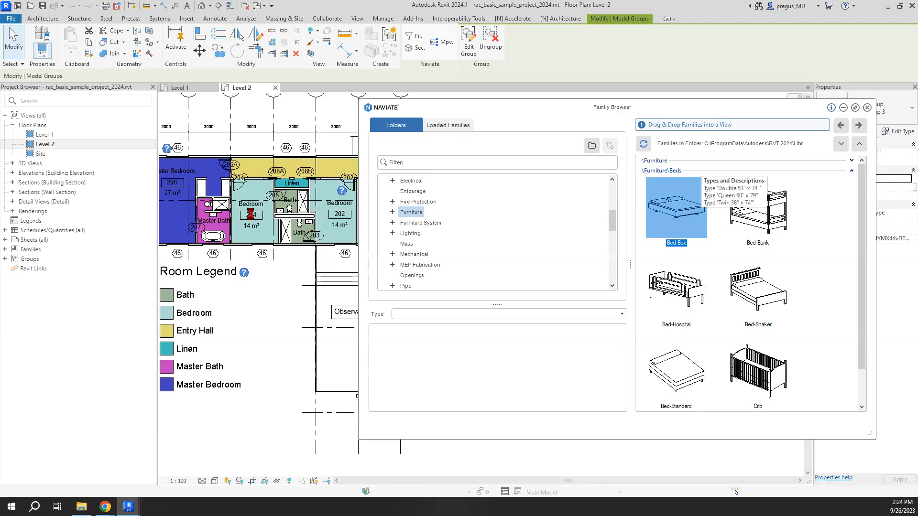
drag(678, 212, 244, 234)
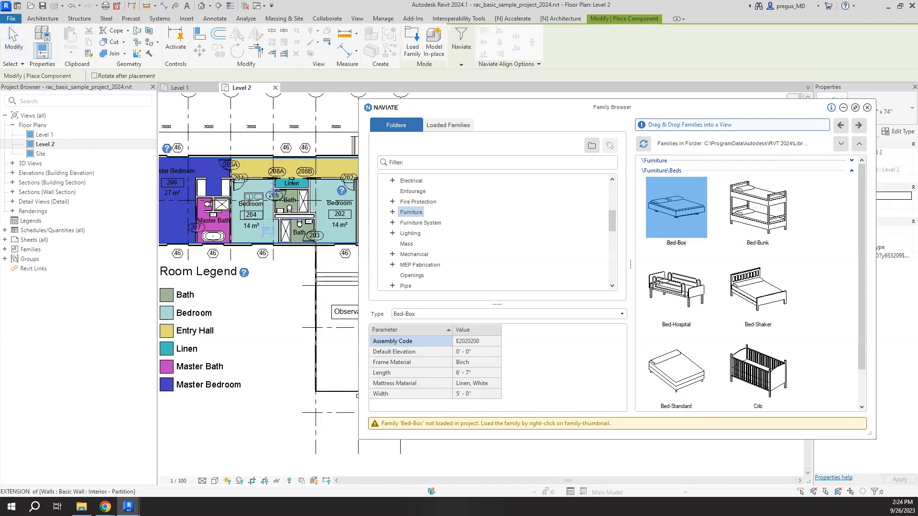
Place the Bed-Box in Bedroom 204, rotated so its pillows face the exterior wall with the window.
scroll(249, 199, up, 5)
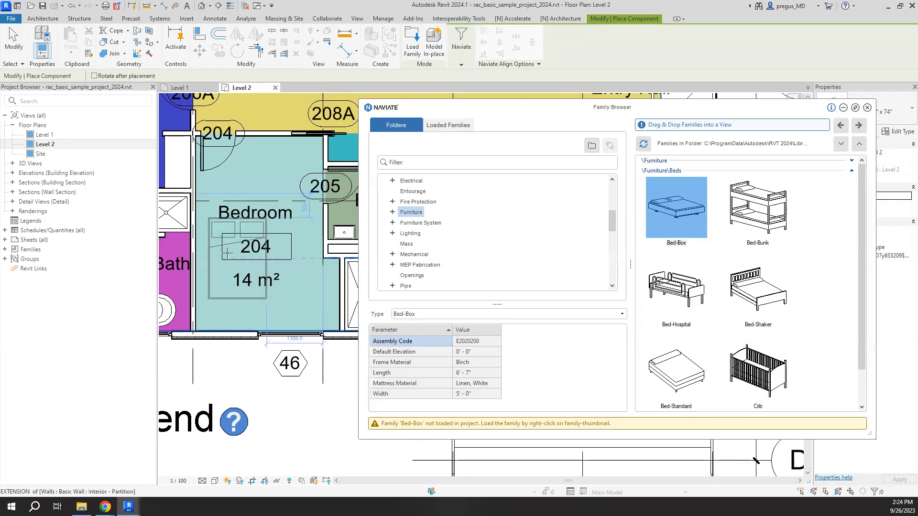
scroll(252, 249, down, 1)
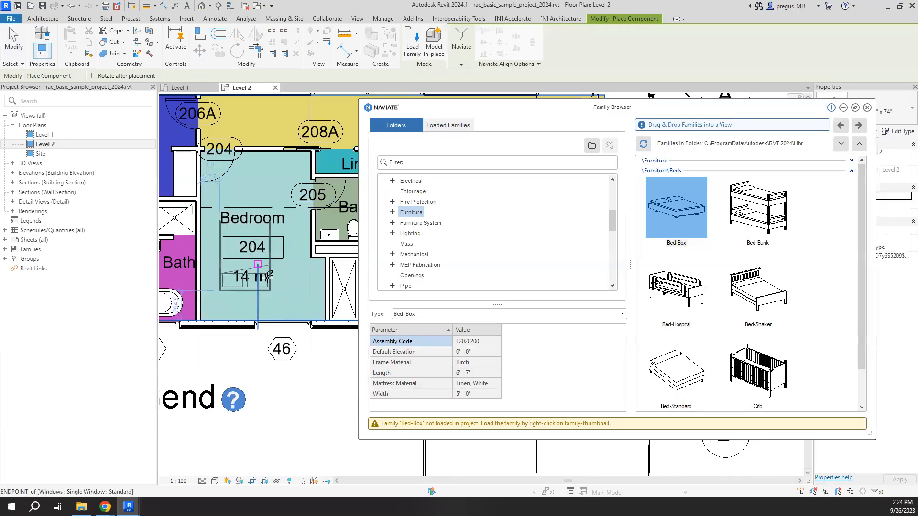
click(275, 288)
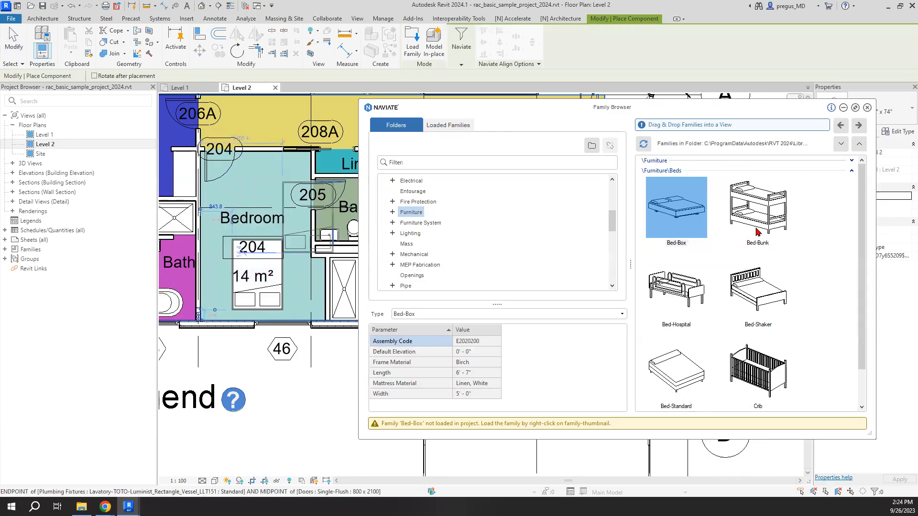
Load the Bed-Bunk family into the project and move the Family Browser clear of the Properties palette.
click(753, 197)
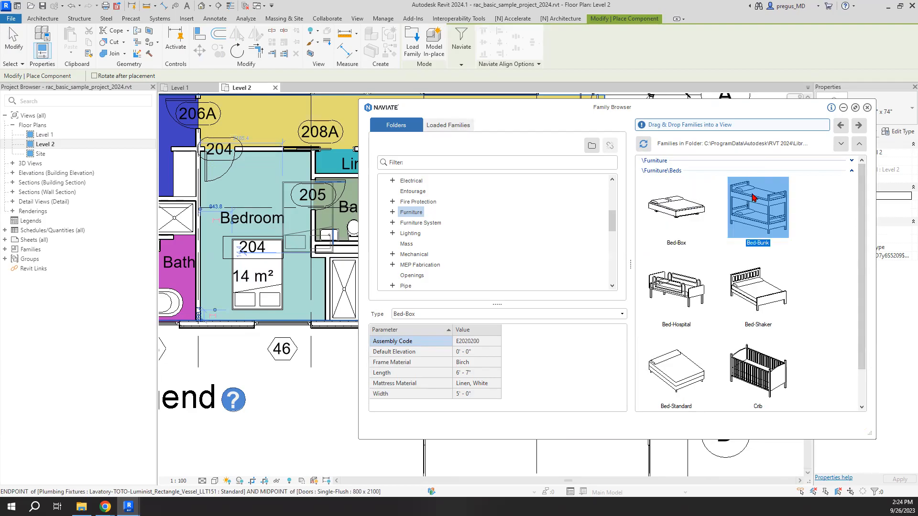
right_click(754, 196)
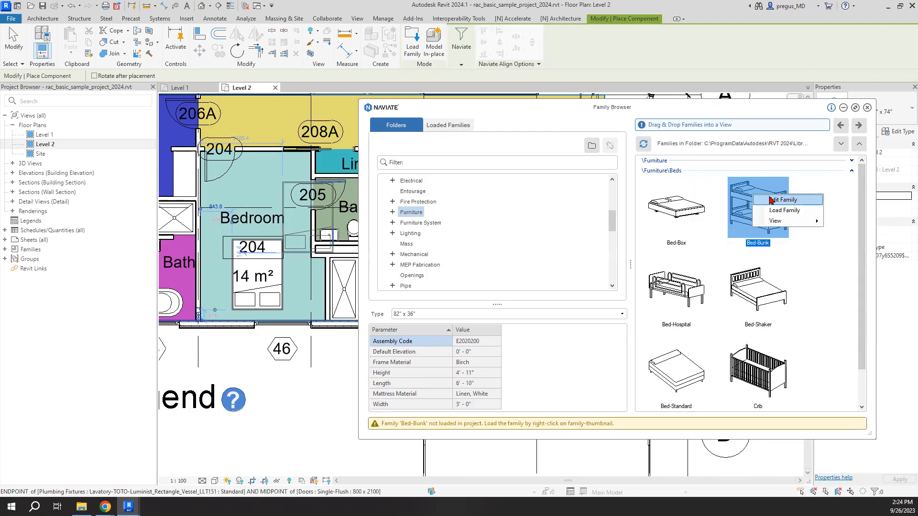
click(794, 212)
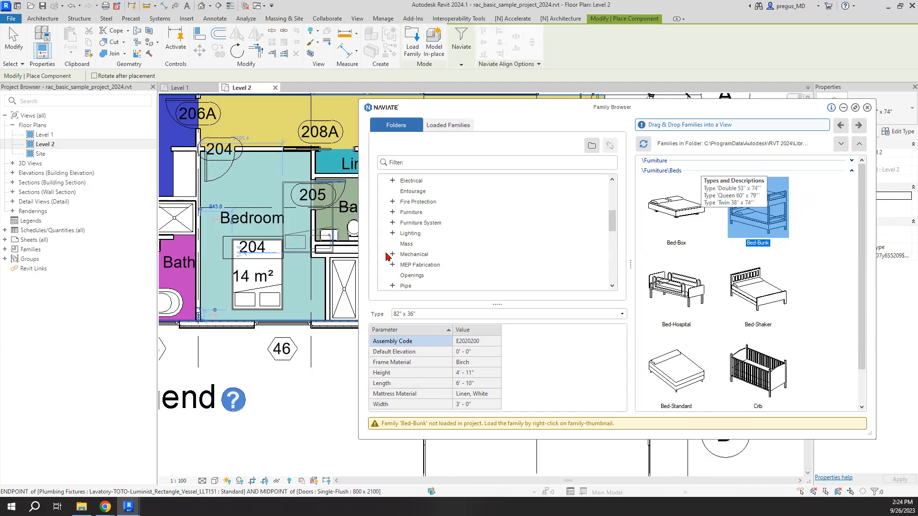
scroll(290, 172, down, 2)
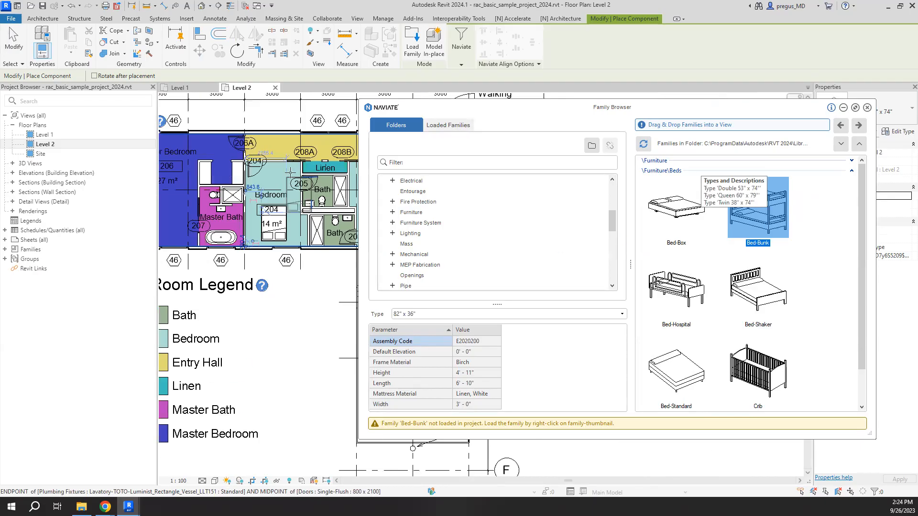
scroll(287, 182, down, 2)
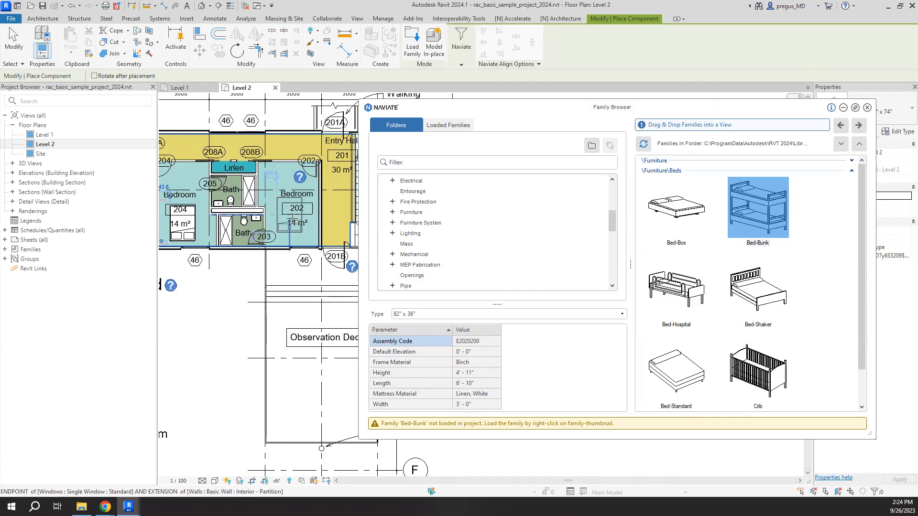
drag(613, 110, 536, 106)
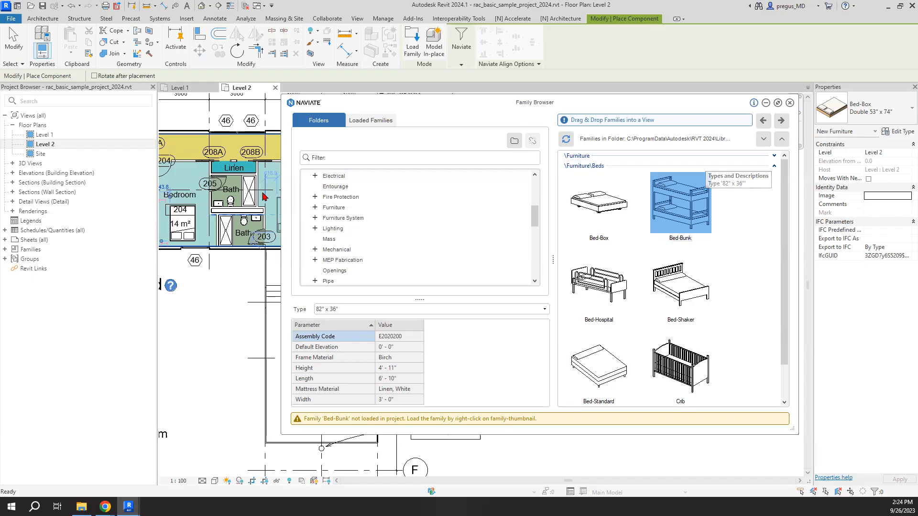
middle_drag(261, 183, 173, 183)
click(710, 201)
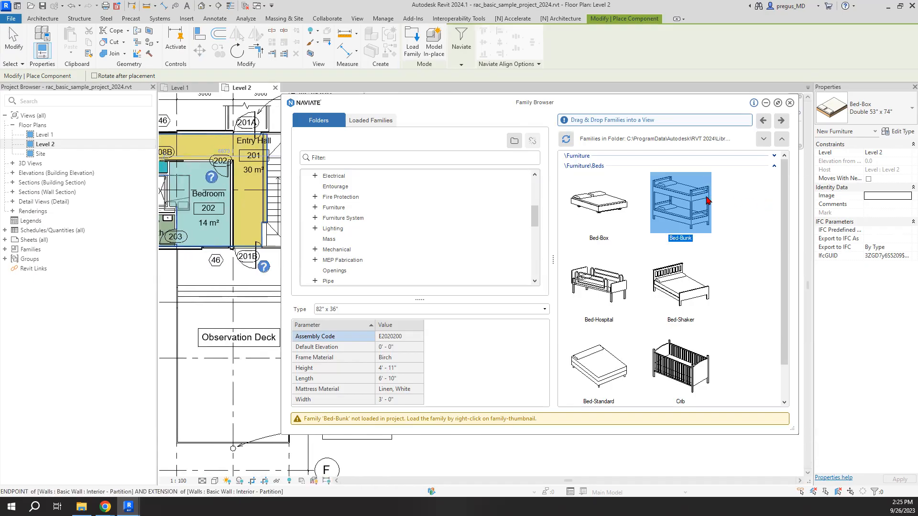
Select the Bed-Box family, check its project status, and set its type to Queen 60" x 79".
click(616, 205)
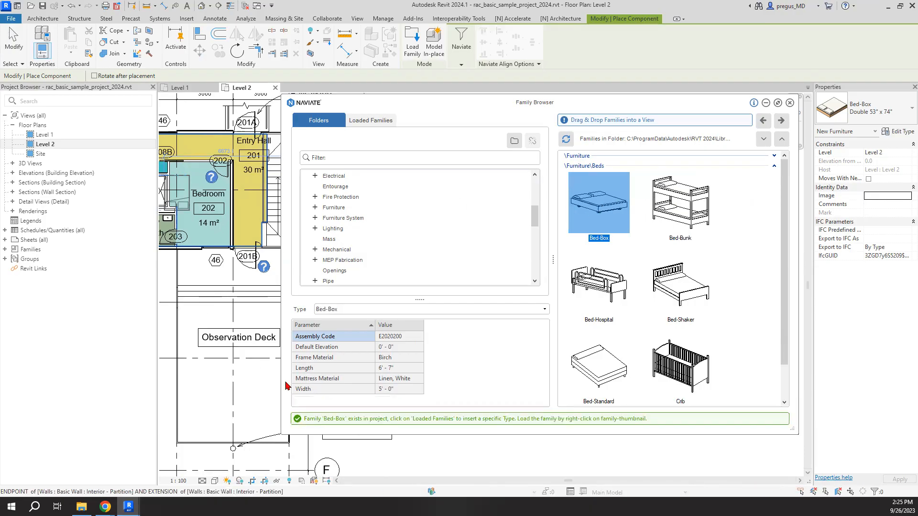
drag(307, 419, 337, 421)
click(349, 421)
drag(651, 420, 646, 426)
click(402, 309)
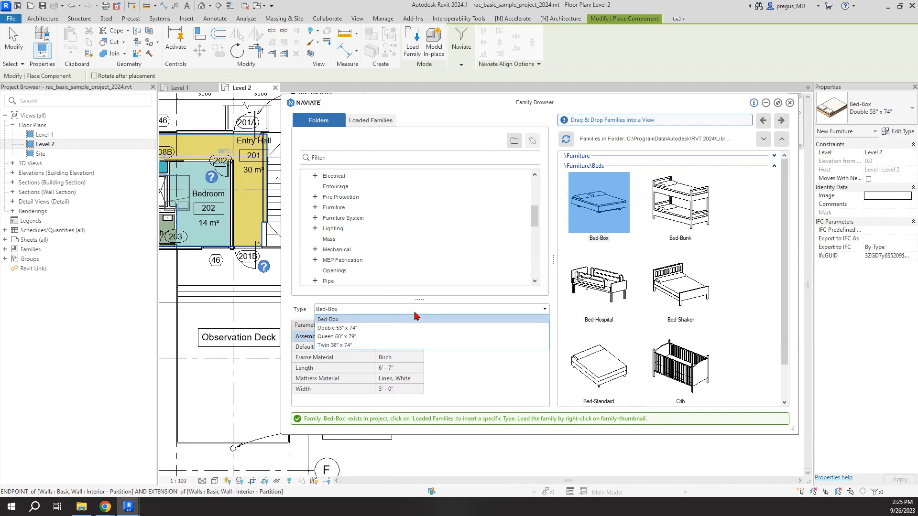
click(369, 336)
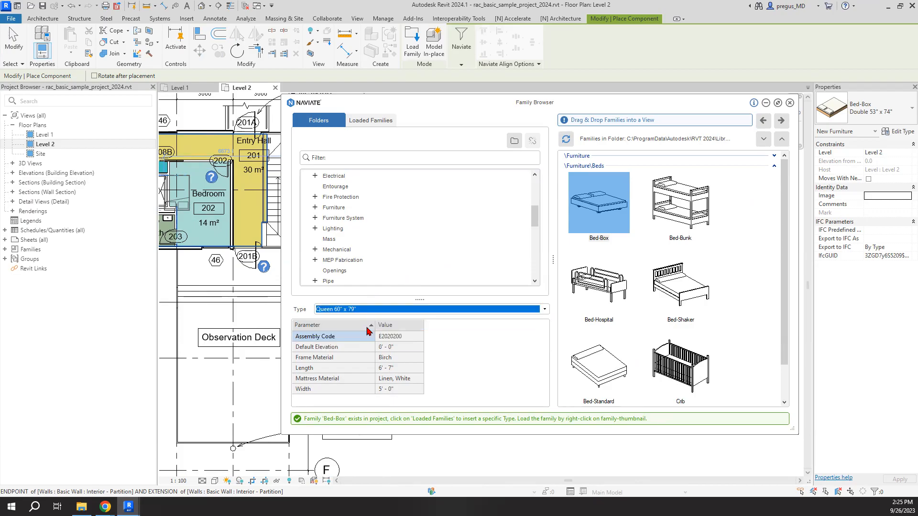
click(503, 349)
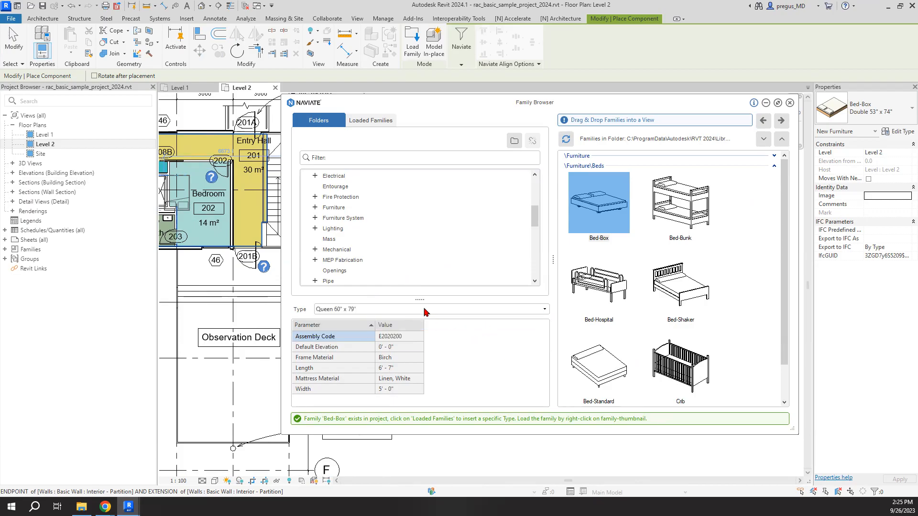
Examine the Queen type's parameter values, including assembly code, default elevation, frame material and length.
click(425, 312)
click(524, 398)
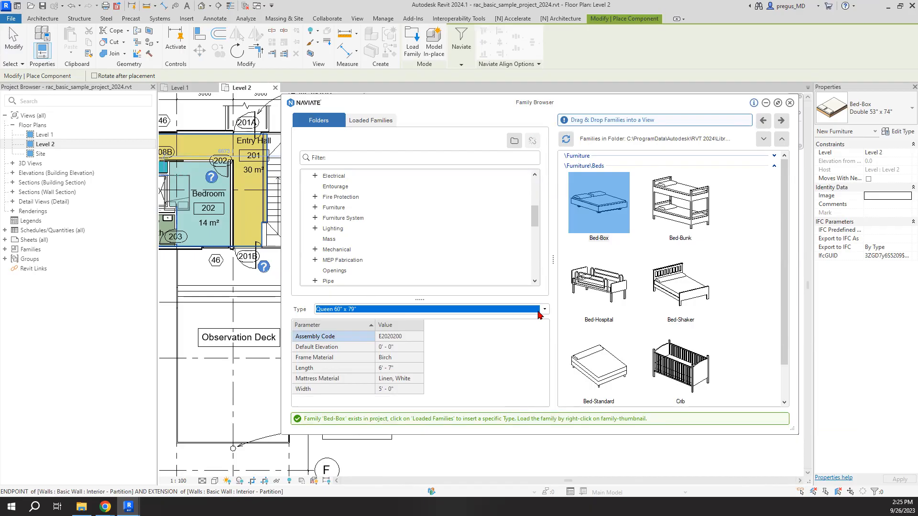
click(406, 371)
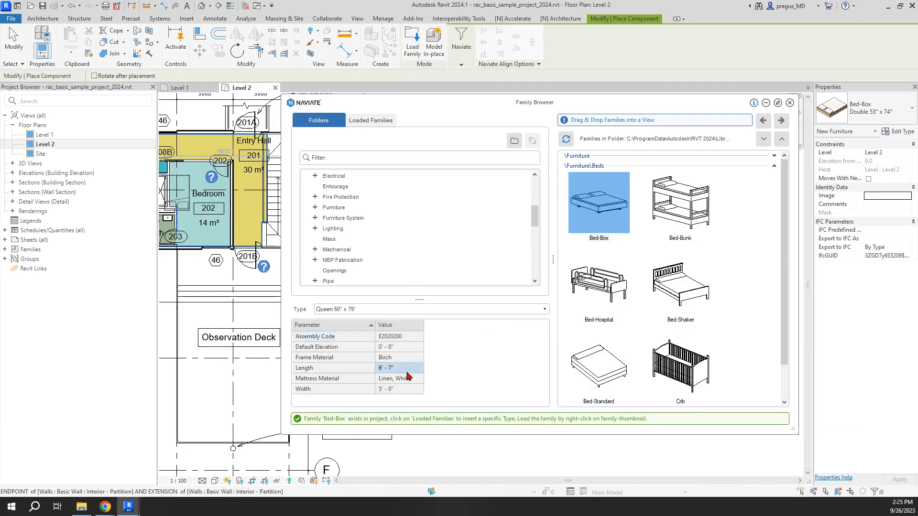
click(406, 337)
click(403, 353)
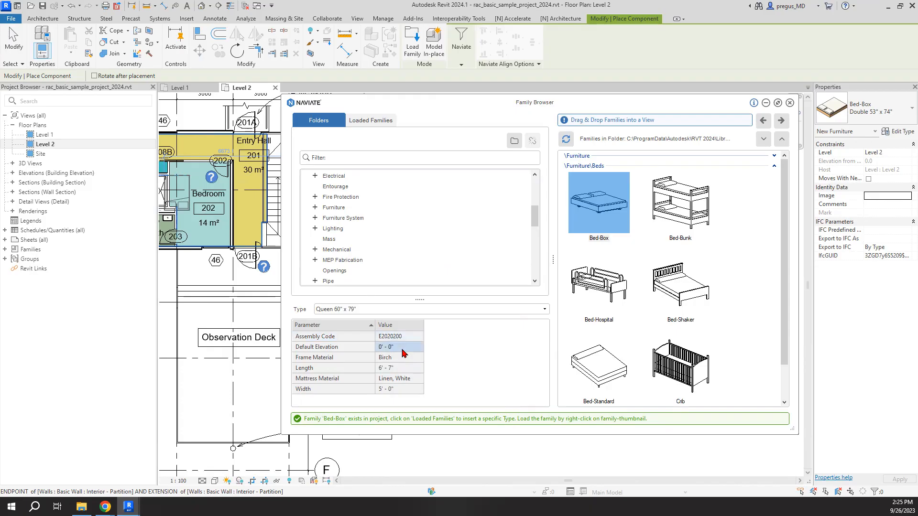
click(397, 359)
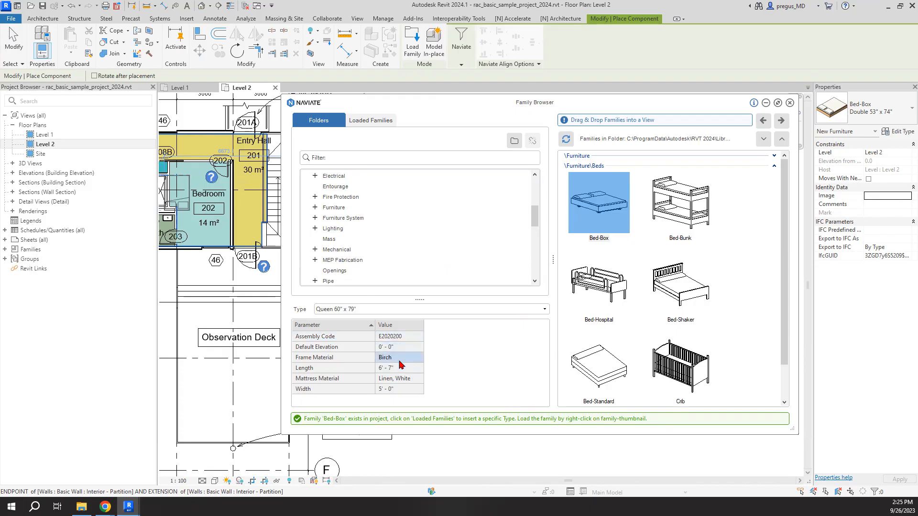
click(406, 369)
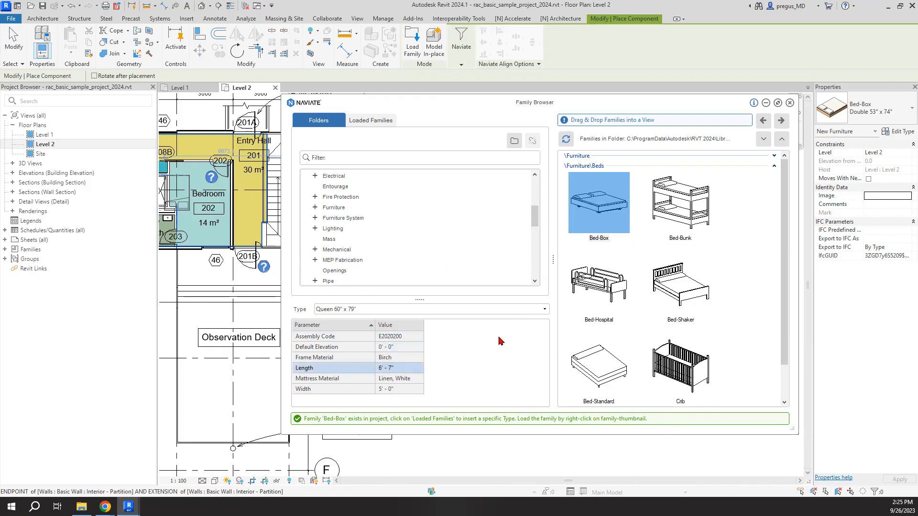
click(400, 338)
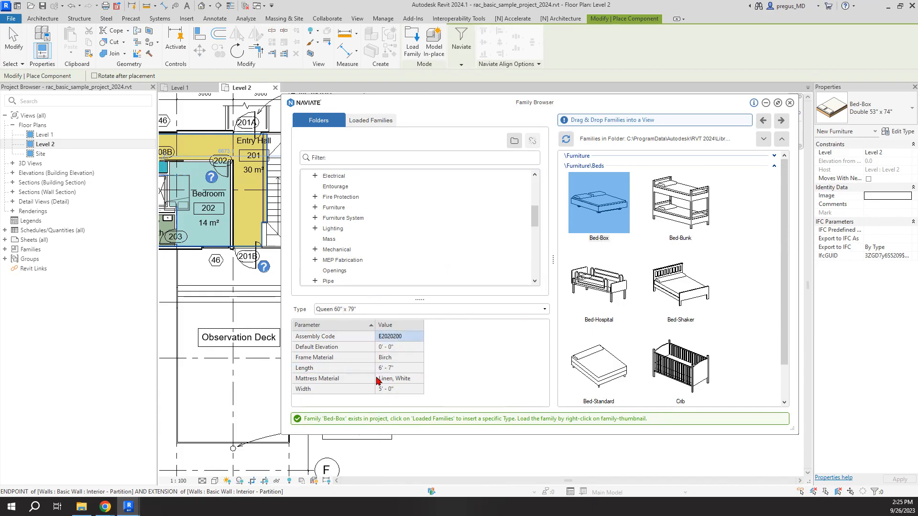
Compare the Bed-Box types by switching to Twin 38" x 74" and Bed-Box, ending on Queen 60" x 79".
click(401, 310)
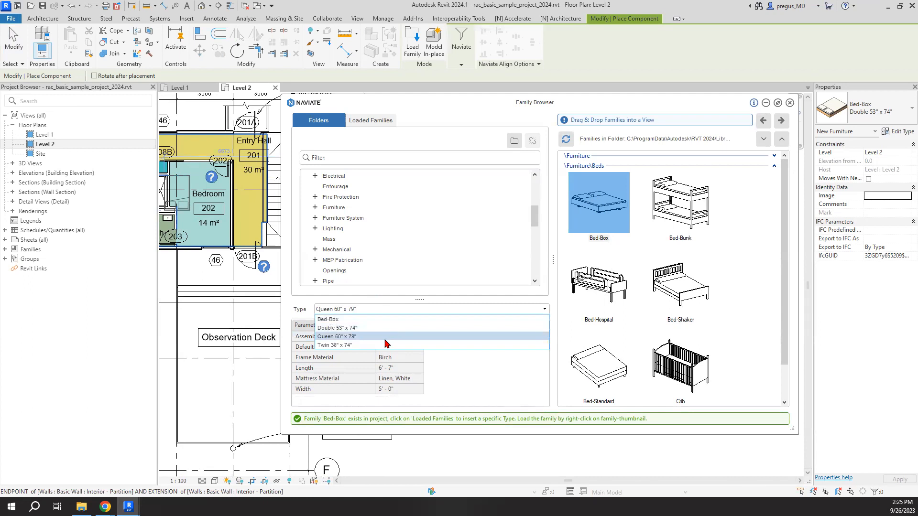
click(416, 357)
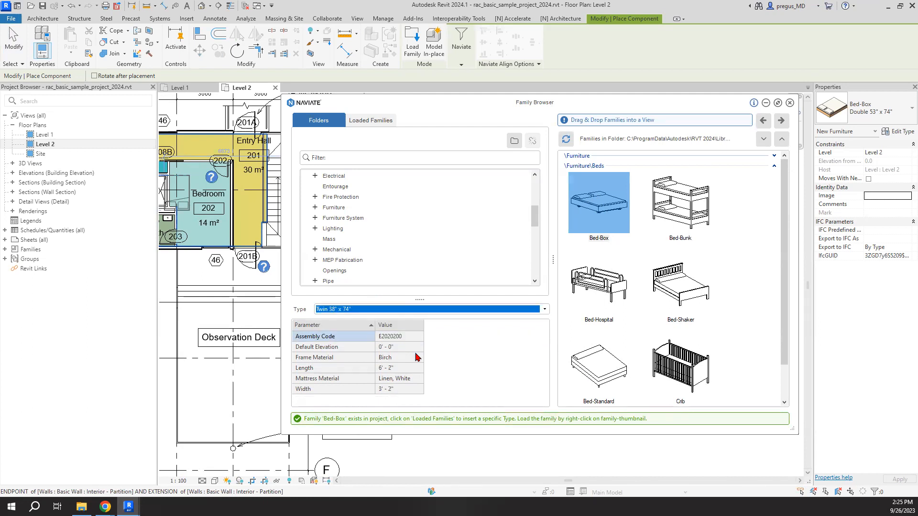
click(375, 309)
click(382, 321)
click(325, 309)
click(341, 336)
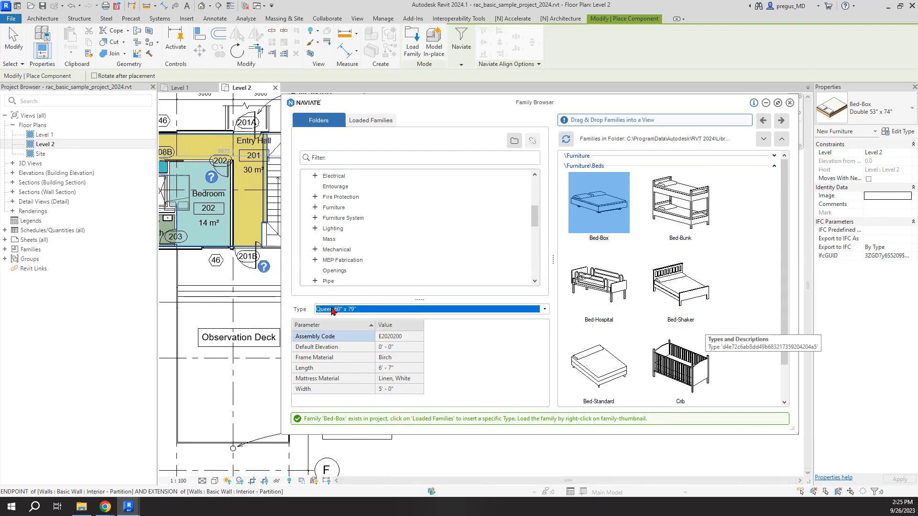
Open the Bed-Box family for editing, decline to open the in-use file again, and return to the Level 2 plan.
right_click(598, 213)
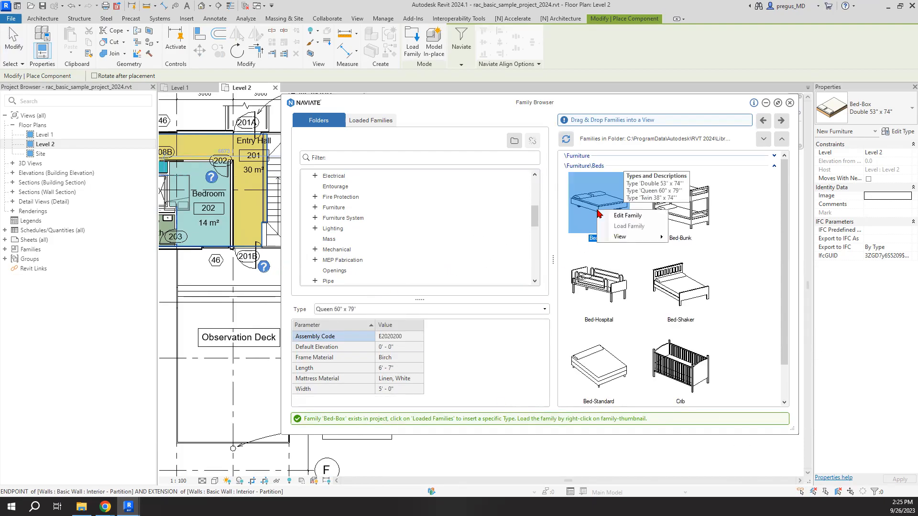
click(628, 215)
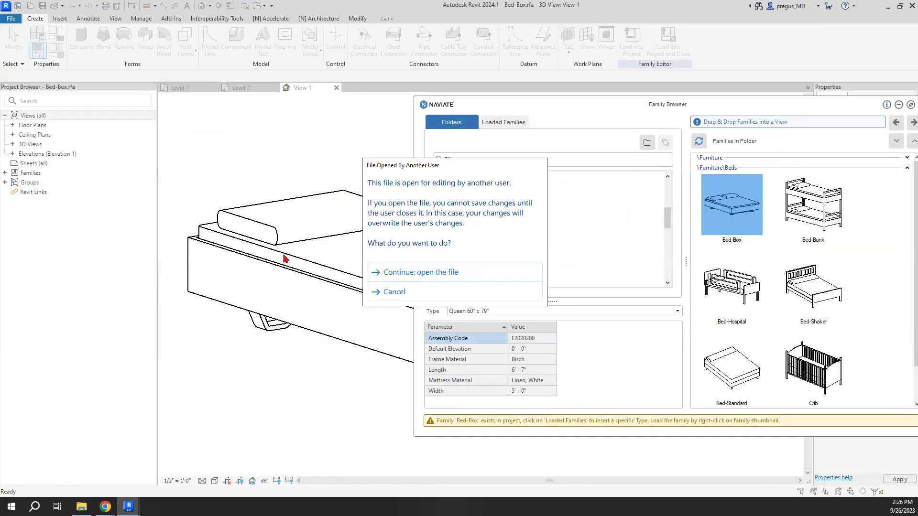
click(410, 293)
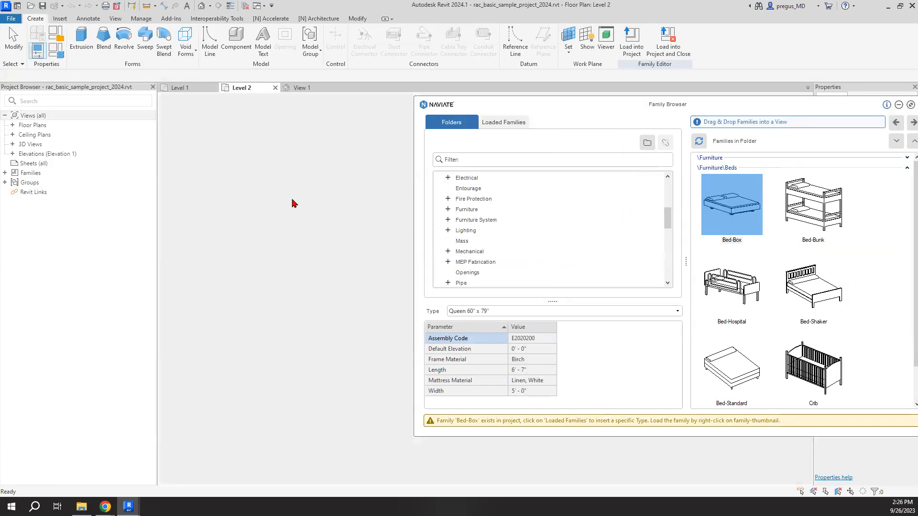